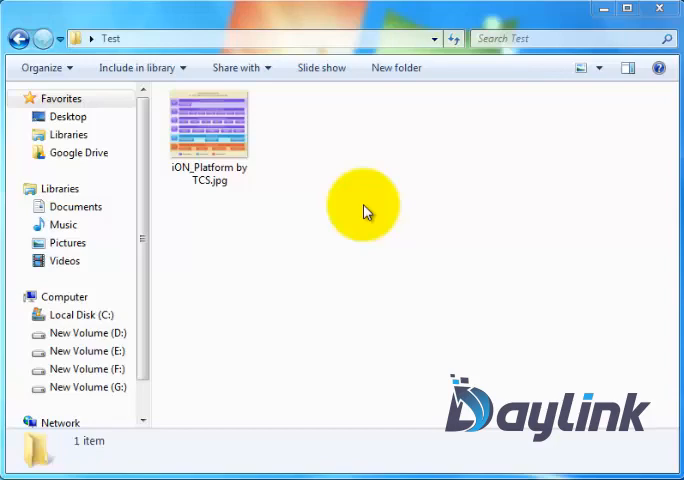
- Select the original iON_Platform by TCS.jpg image in the Test folder
click(215, 140)
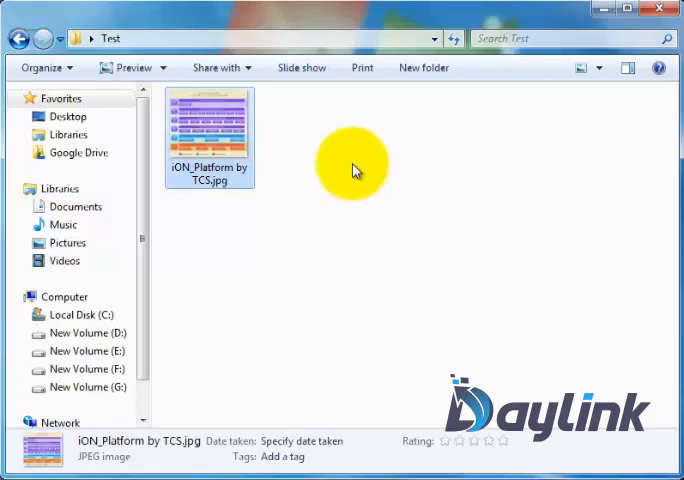
right_click(170, 97)
click(215, 472)
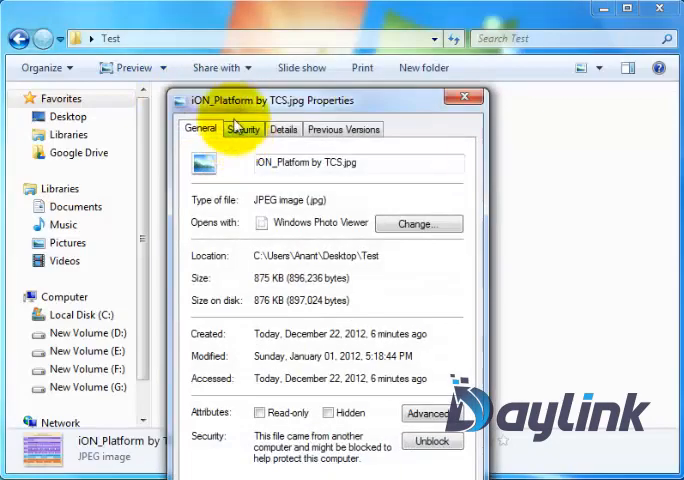
drag(235, 103, 85, 25)
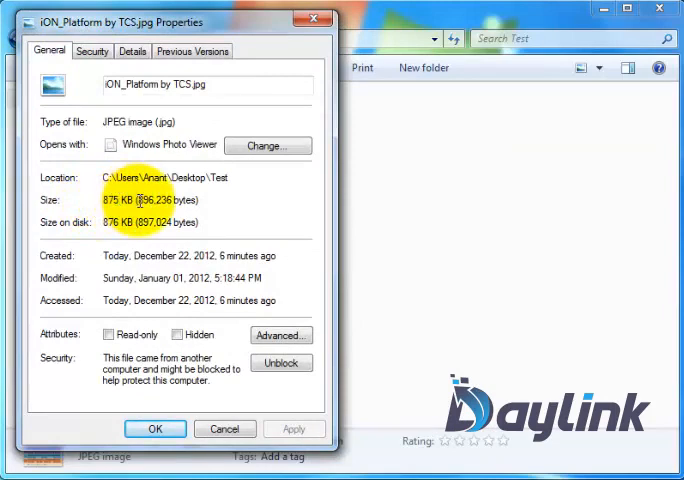
click(155, 429)
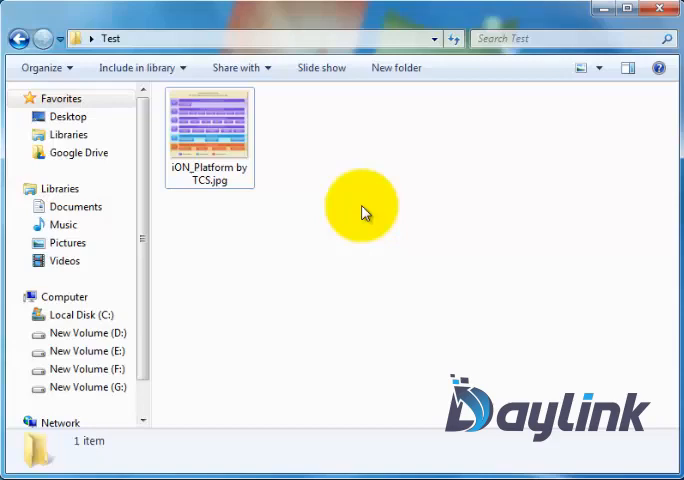
- Send iON_Platform by TCS.jpg to a Compressed (zipped) folder, producing a 682 KB ZIP
click(183, 107)
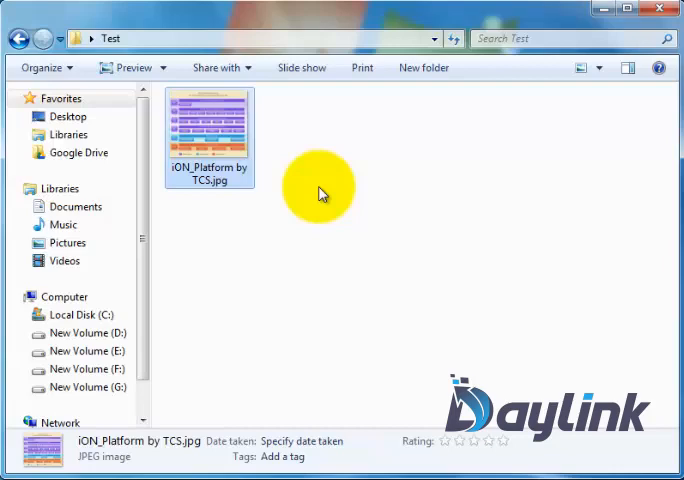
right_click(171, 97)
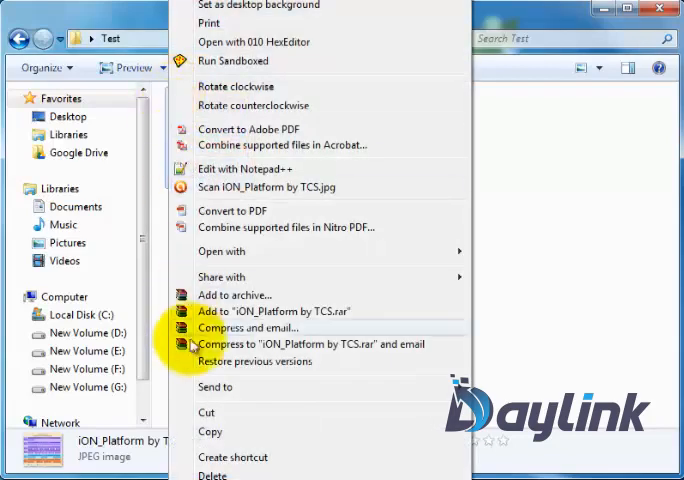
mouse_move(215, 387)
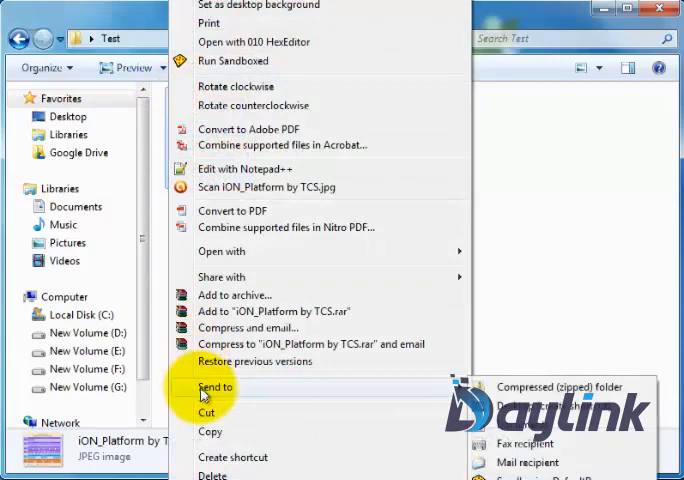
click(652, 388)
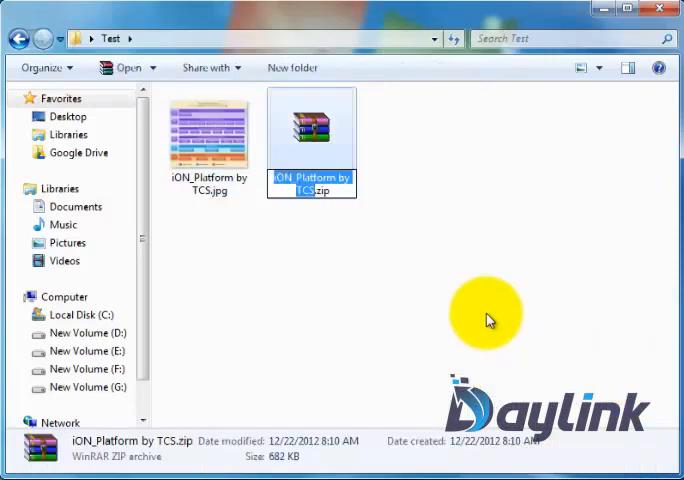
- Accept the default archive name iON_Platform by TCS.zip
click(345, 200)
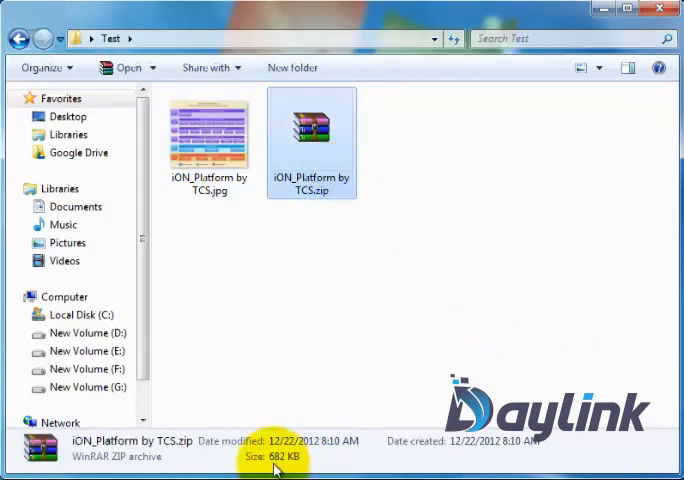
right_click(310, 115)
click(313, 474)
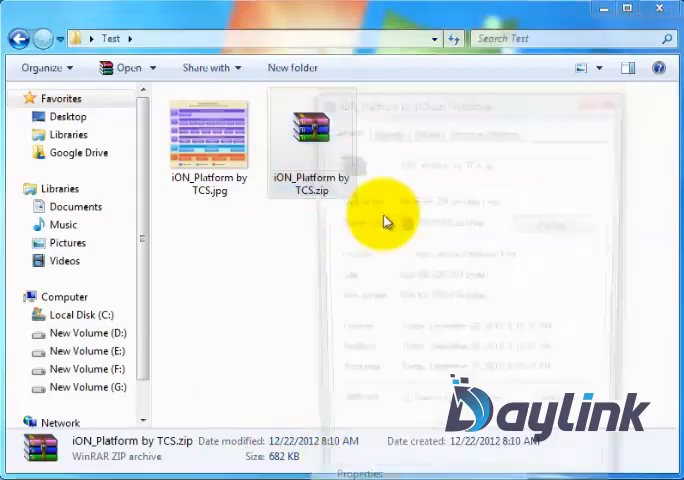
drag(366, 96, 160, 31)
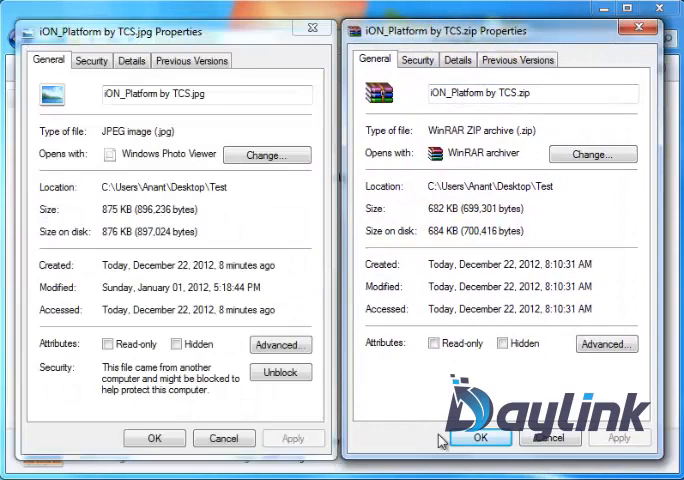
click(165, 209)
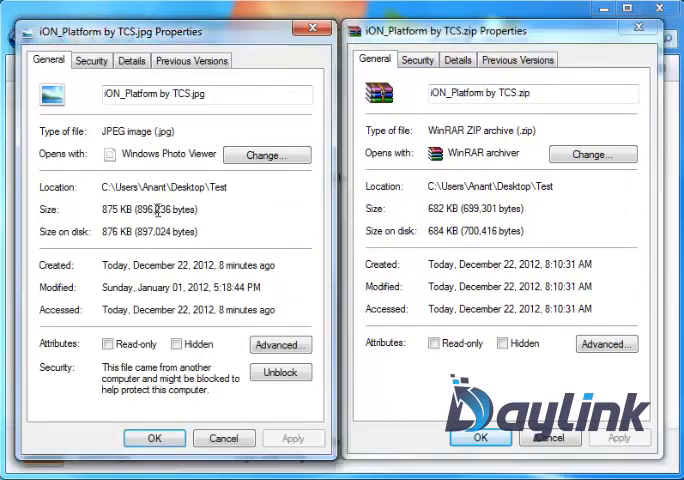
click(480, 438)
click(224, 438)
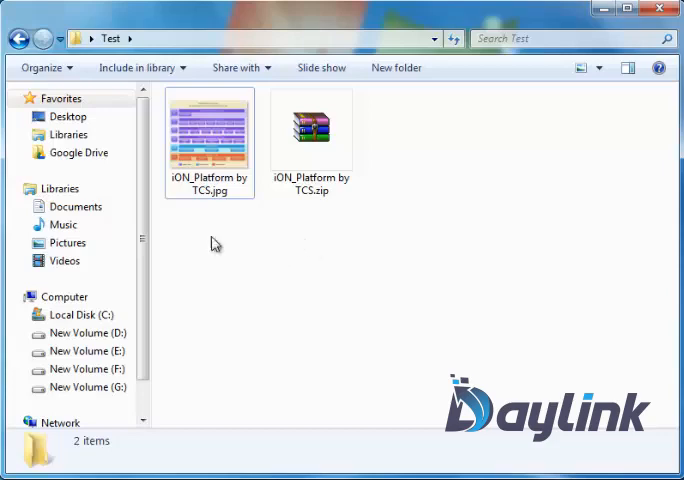
- Add the JPG to iON_Platform by TCS.rar (680 KB) and select the new archive
right_click(166, 100)
click(172, 100)
right_click(172, 100)
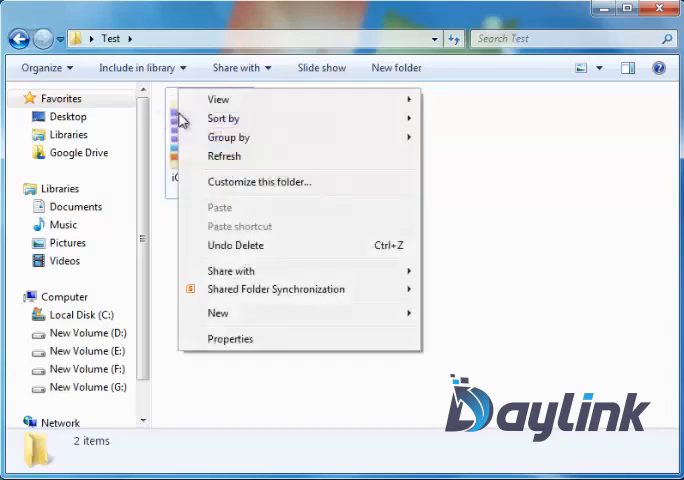
click(175, 119)
right_click(178, 122)
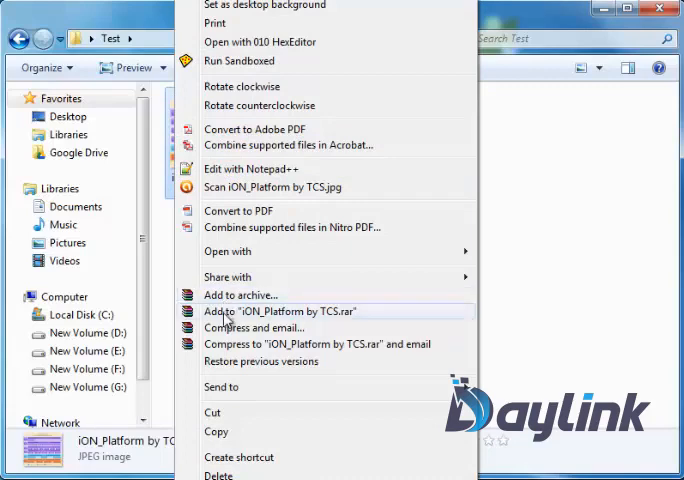
click(348, 318)
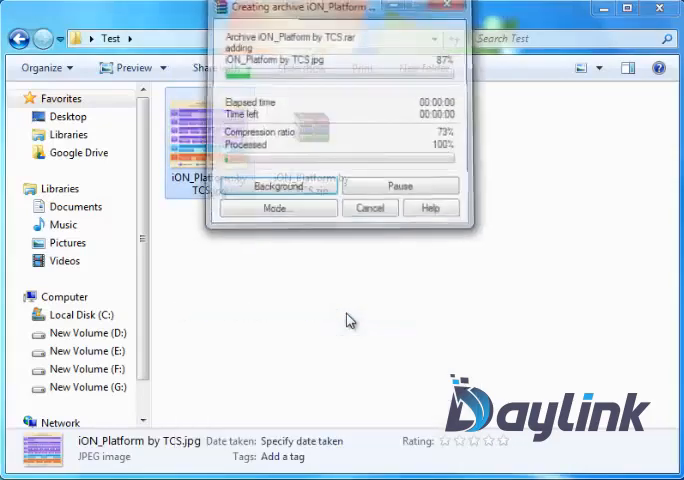
click(330, 190)
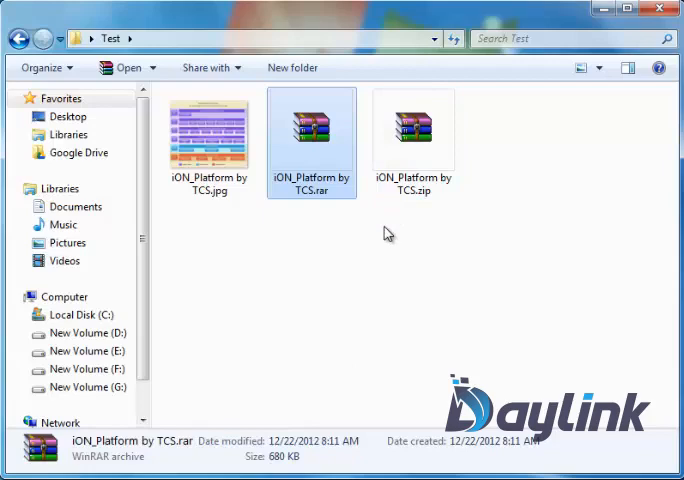
click(230, 183)
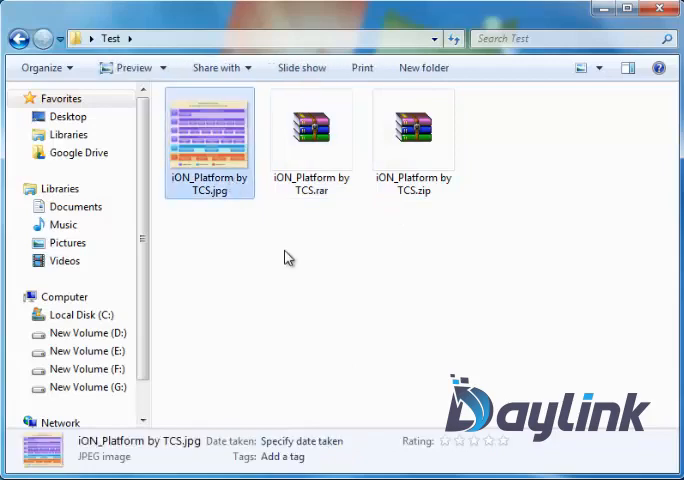